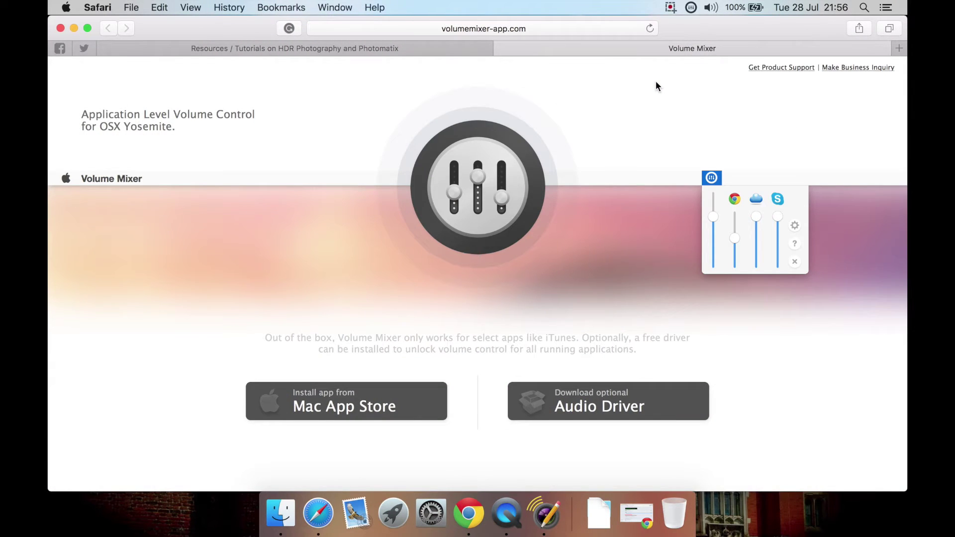
click(697, 6)
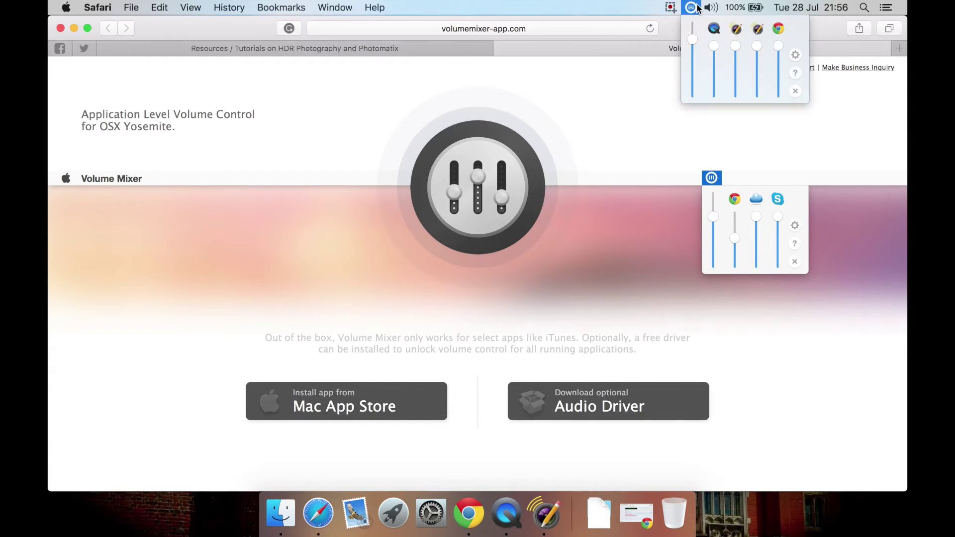
click(712, 7)
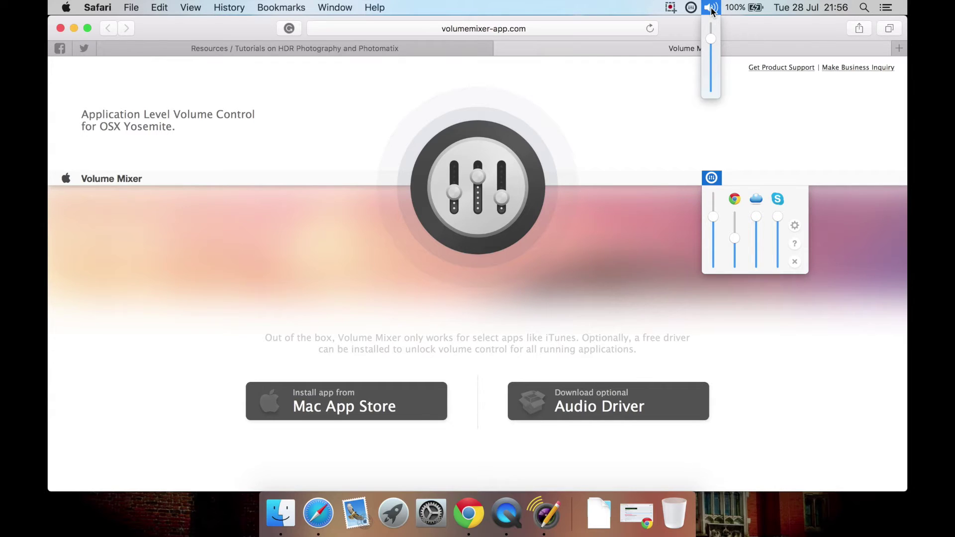
click(712, 9)
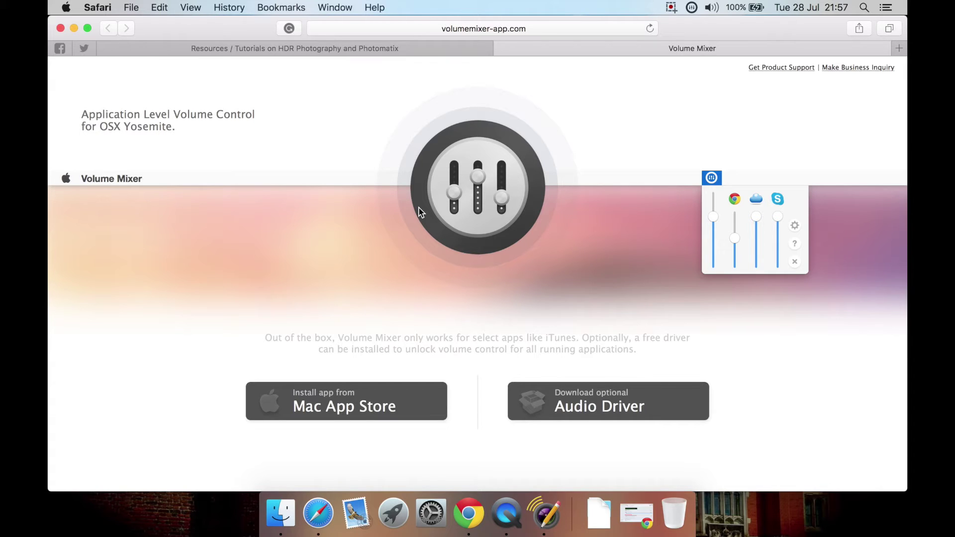
scroll(298, 241, down, 2)
click(692, 6)
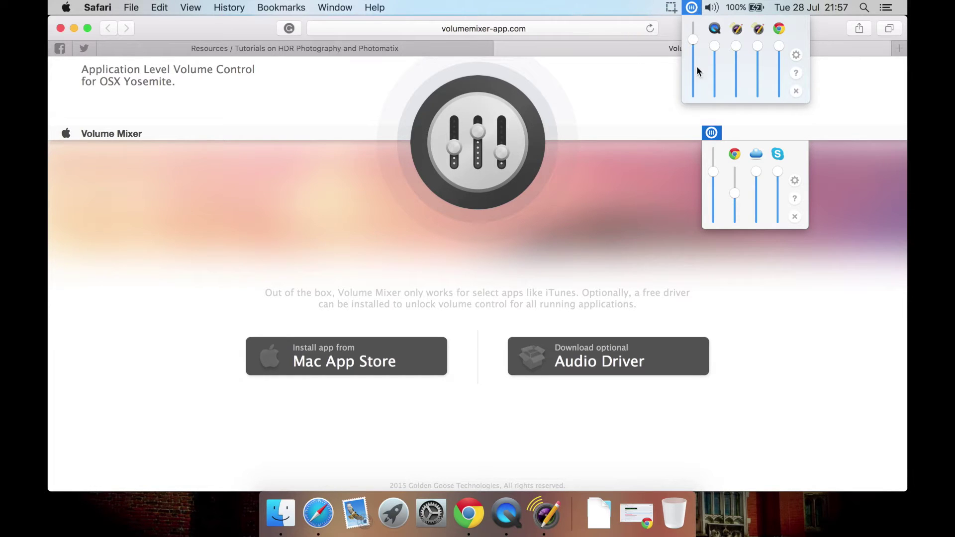
click(696, 8)
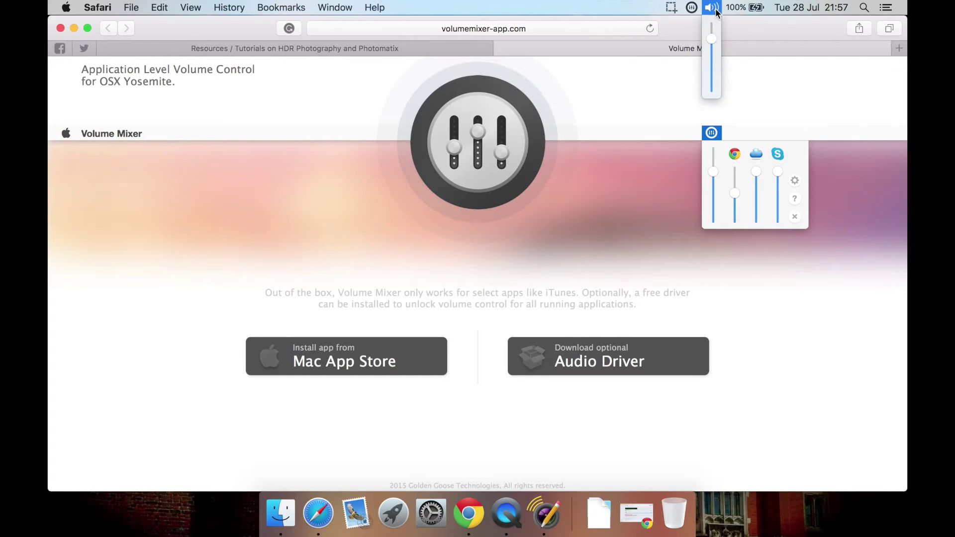
click(693, 7)
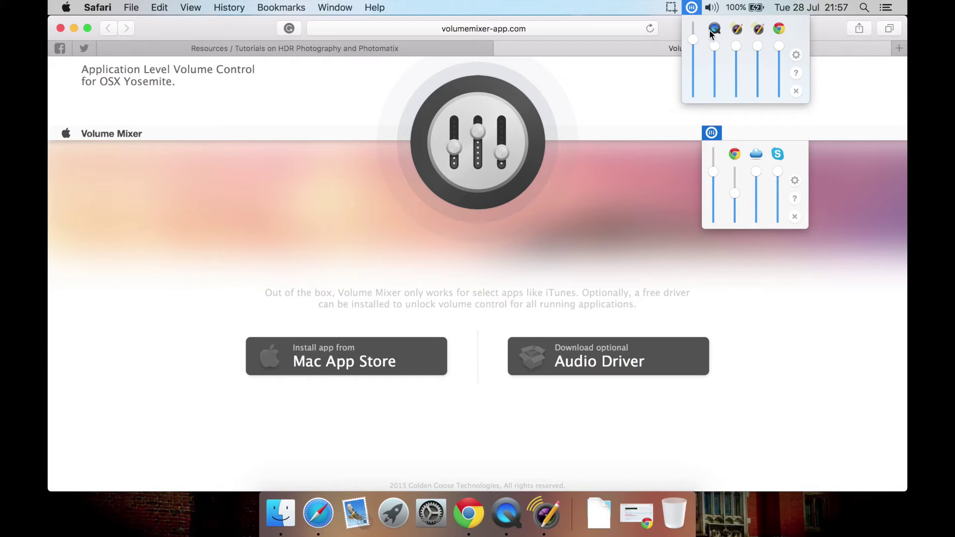
Step: Nudge the overall volume, mute QuickTime, then mute and unmute Chrome
mouse_move(693, 41)
mouse_down()
mouse_move(693, 52)
mouse_move(693, 40)
mouse_up()
click(715, 30)
mouse_move(715, 56)
mouse_down()
mouse_move(713, 79)
mouse_move(716, 62)
mouse_up()
click(784, 26)
click(779, 30)
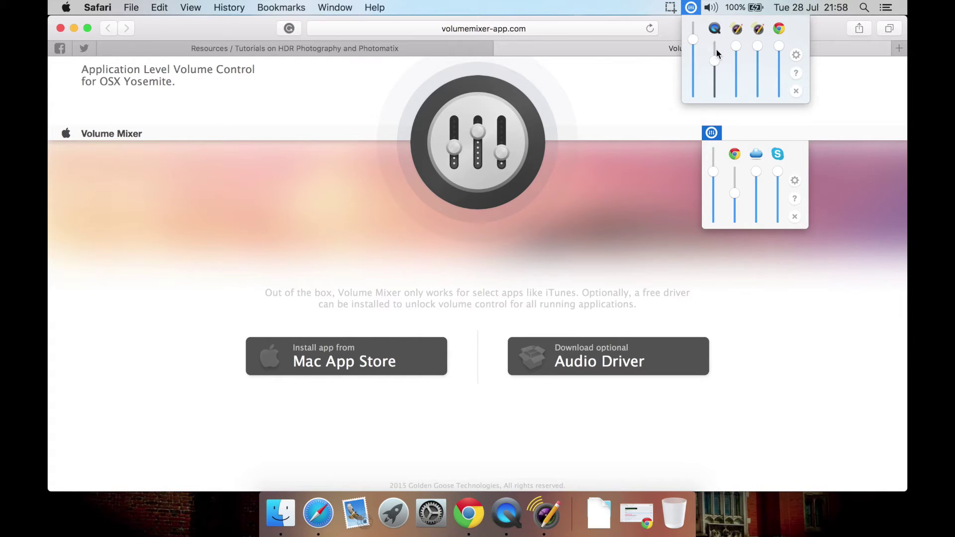
Step: Open Volume Mixer Preferences to review the Built-in Output and Yeti Stereo devices
click(796, 56)
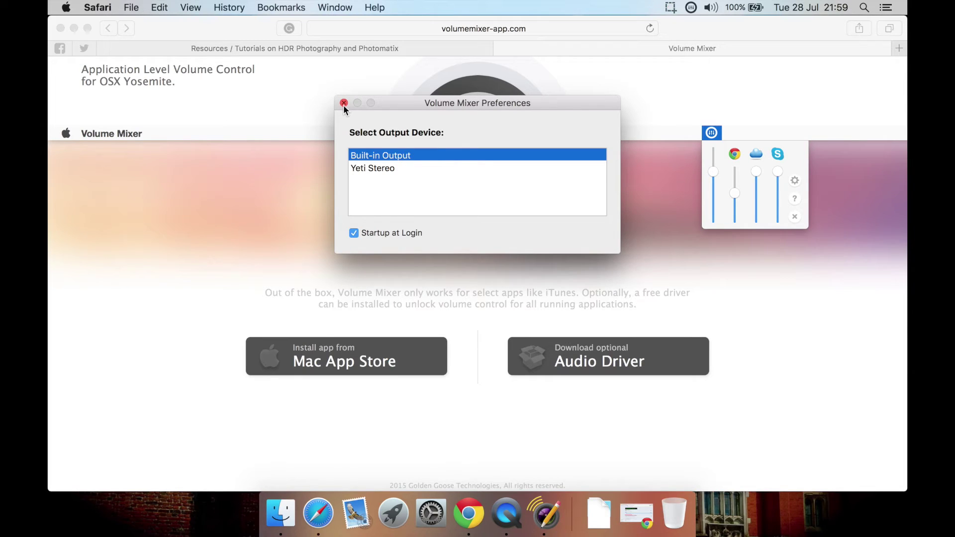
Step: Close Preferences, open and close the per-app and system volume menus, then launch System Preferences
click(344, 103)
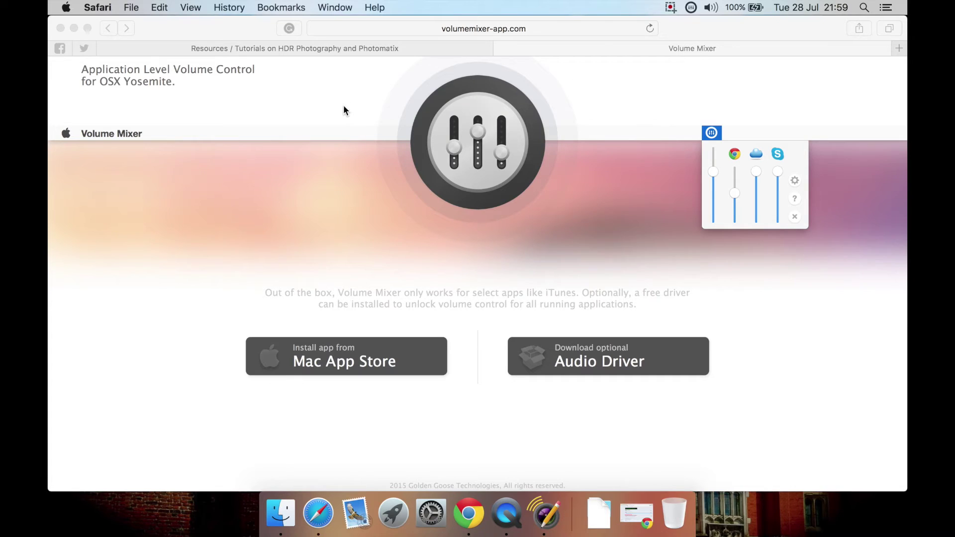
click(692, 7)
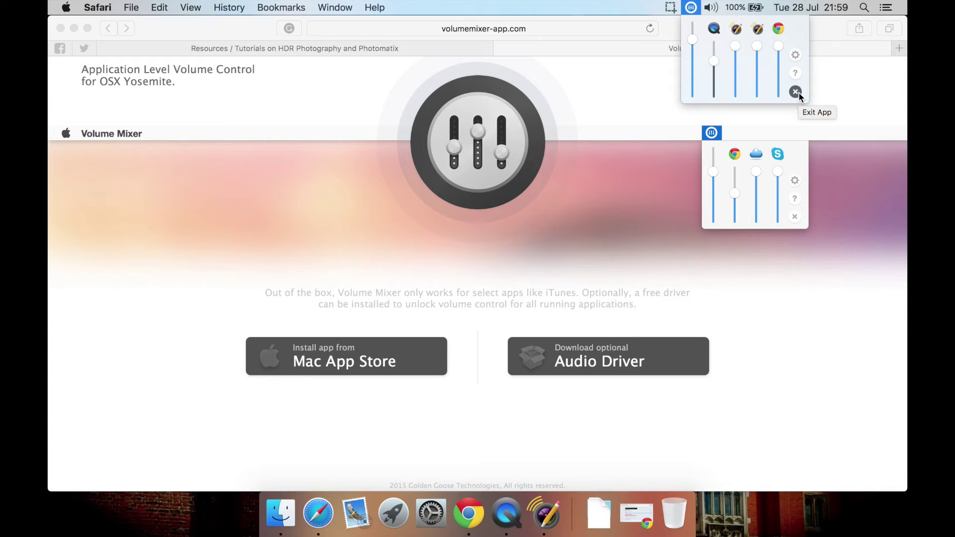
click(711, 6)
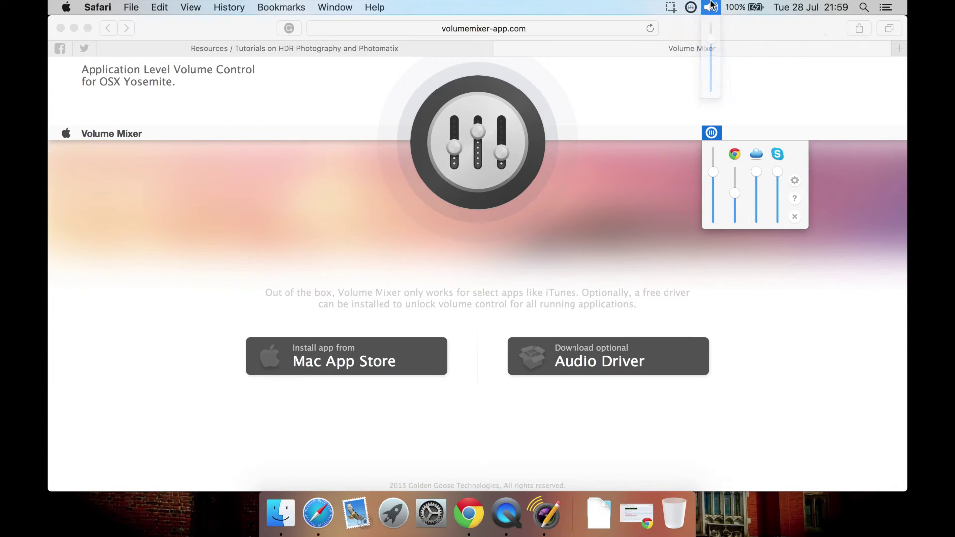
click(580, 273)
click(431, 503)
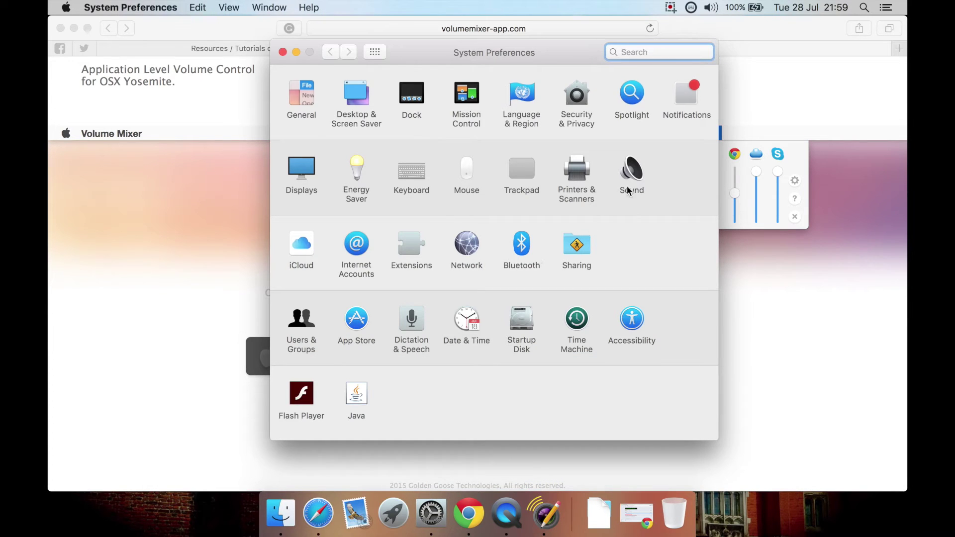
Step: In Sound, turn off 'Show volume in menu bar', check the mixer, then re-enable it
click(629, 192)
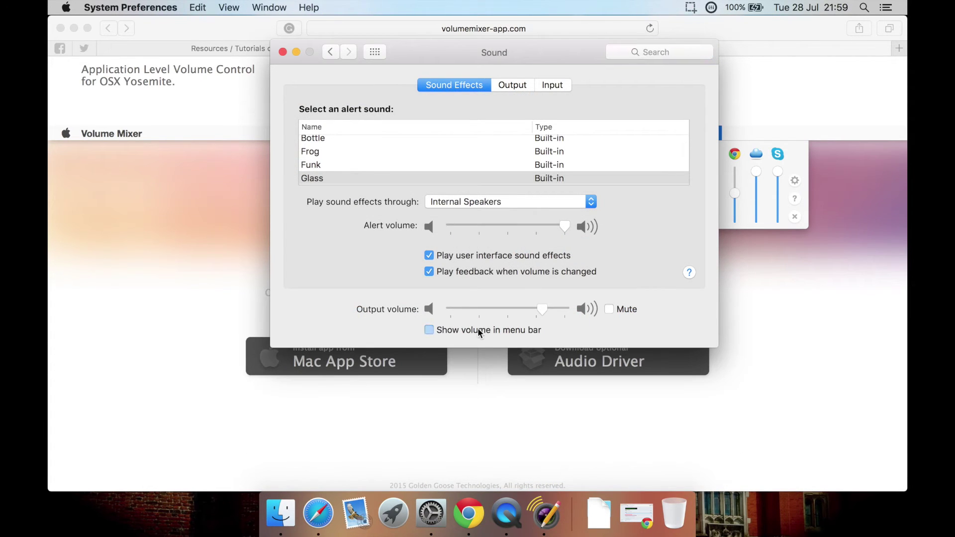
click(477, 329)
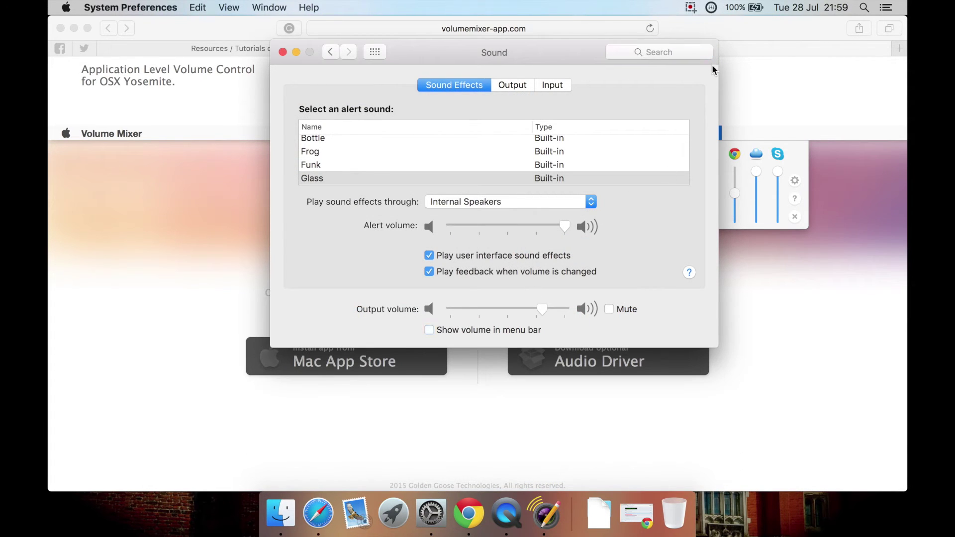
click(712, 8)
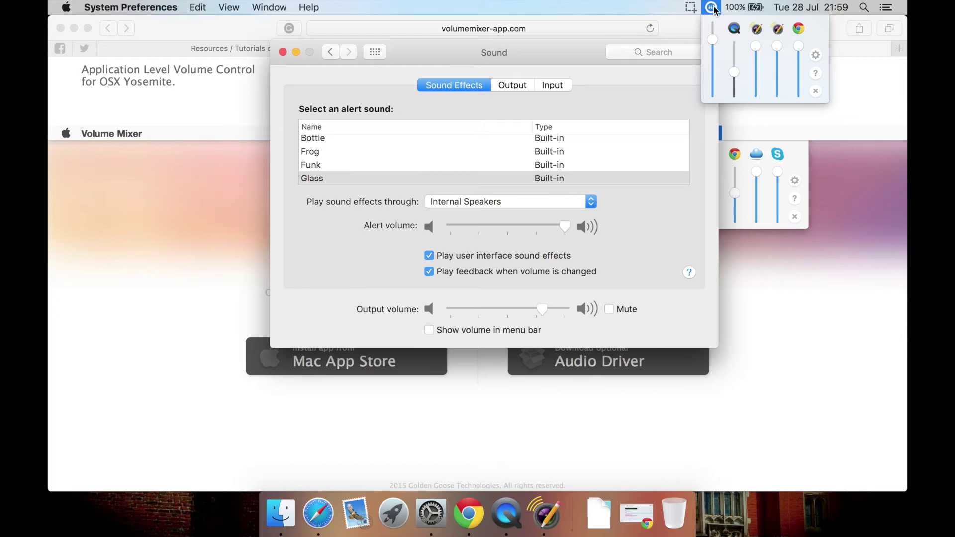
click(713, 8)
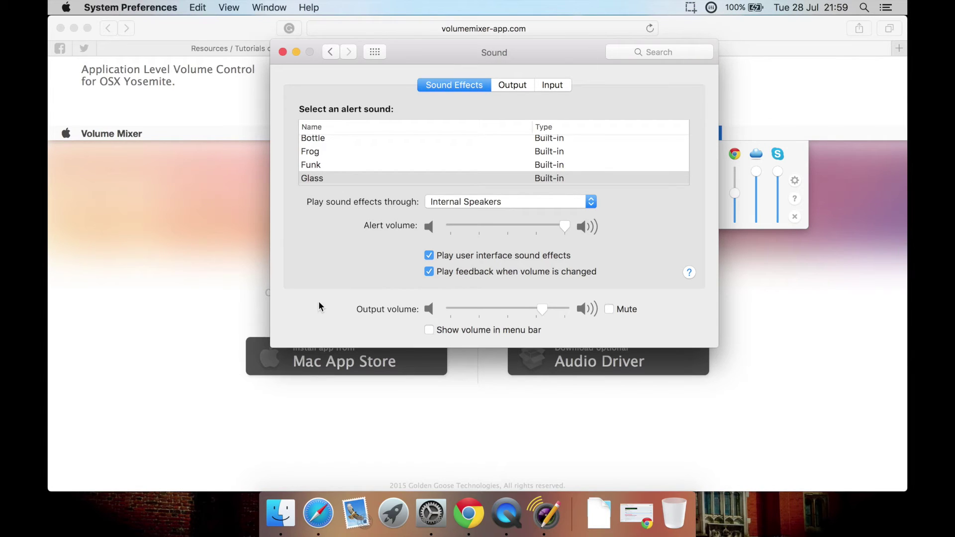
click(429, 329)
Step: Close System Preferences and open the Volume Mixer per-app panel
click(283, 52)
click(618, 16)
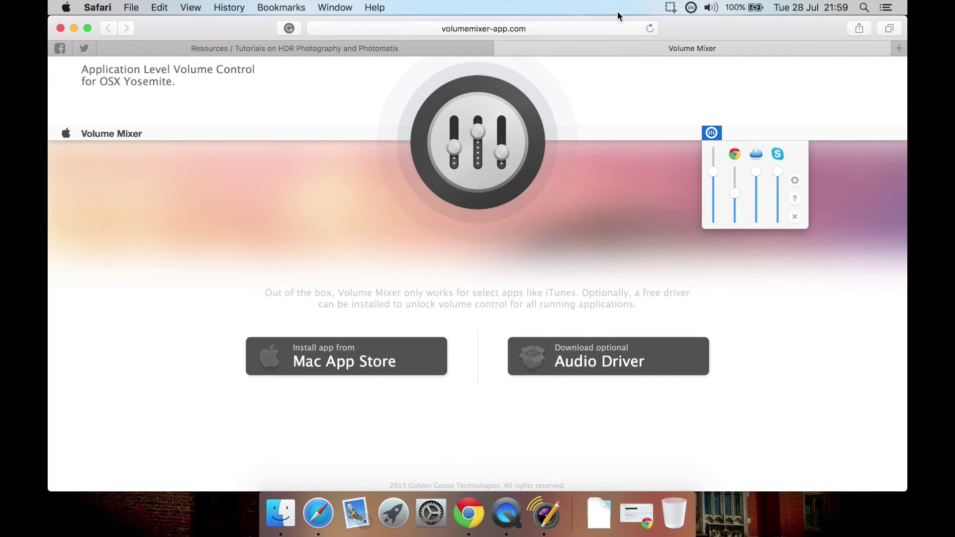
click(694, 9)
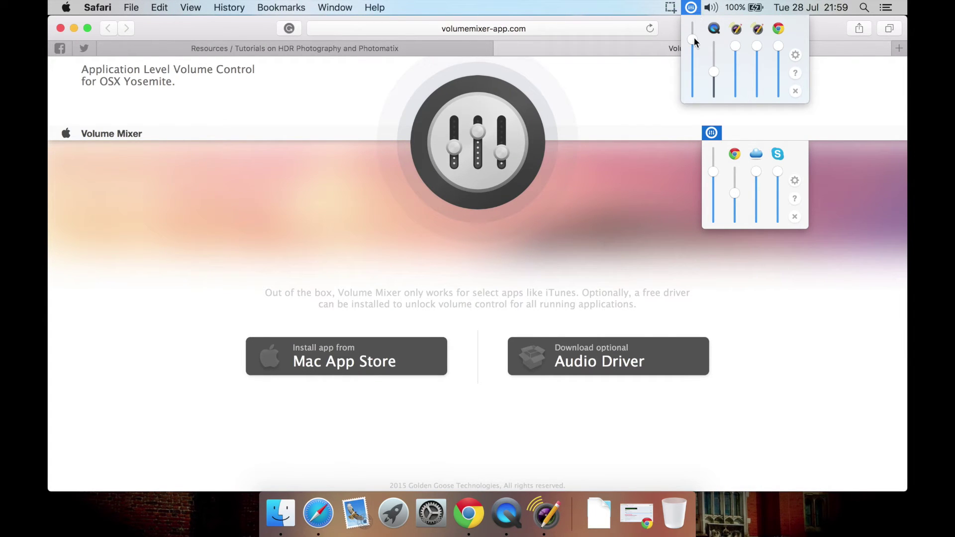
Step: Lower the master volume to about half, raise it to maximum, then ease it slightly down
drag(693, 39, 695, 56)
click(695, 66)
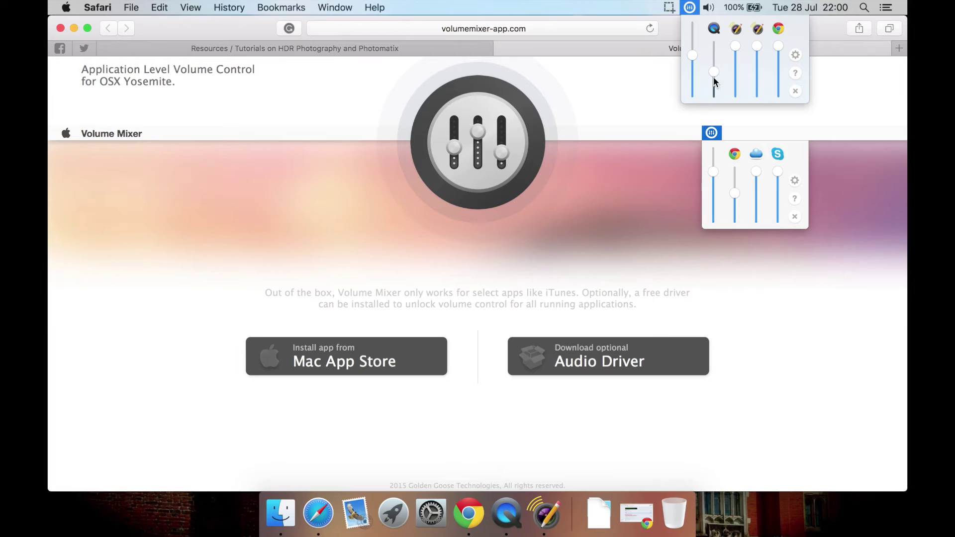
drag(693, 55, 692, 27)
drag(692, 30, 693, 47)
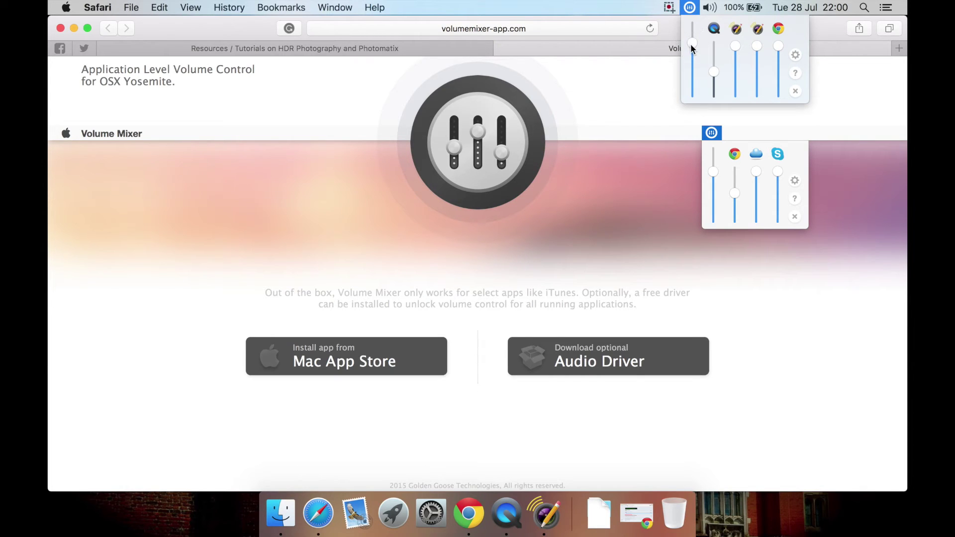
Step: Open and close the per-app mixer and system volume popups, leaving the mixer closed
click(692, 6)
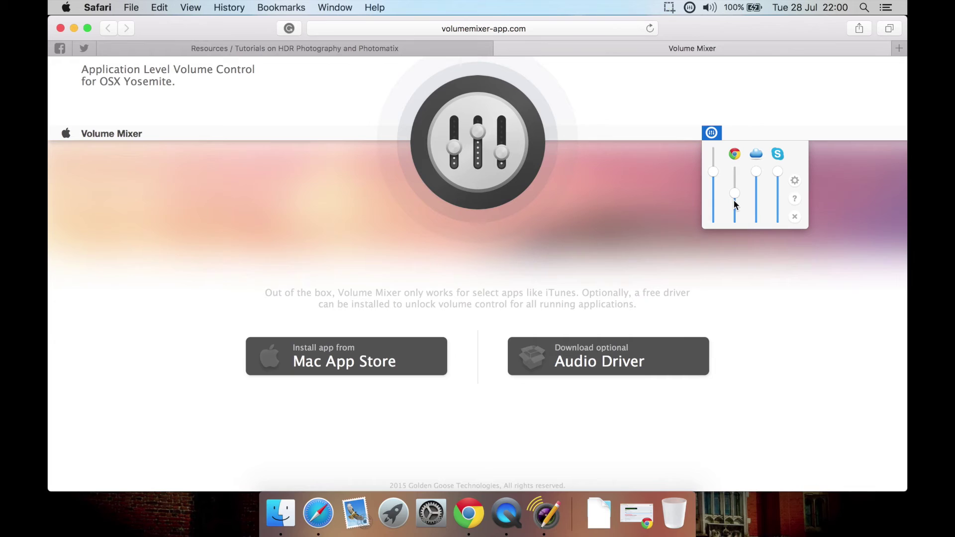
click(691, 8)
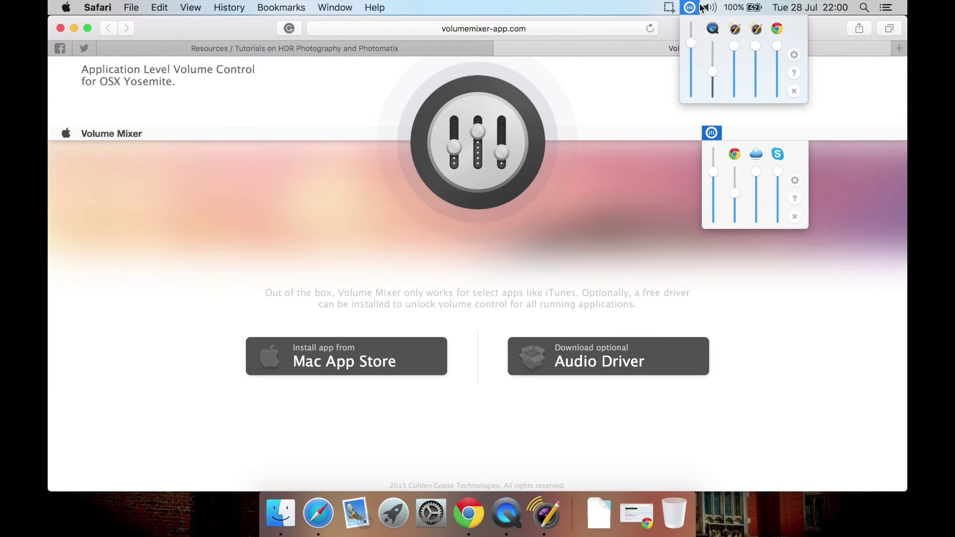
click(702, 8)
click(688, 4)
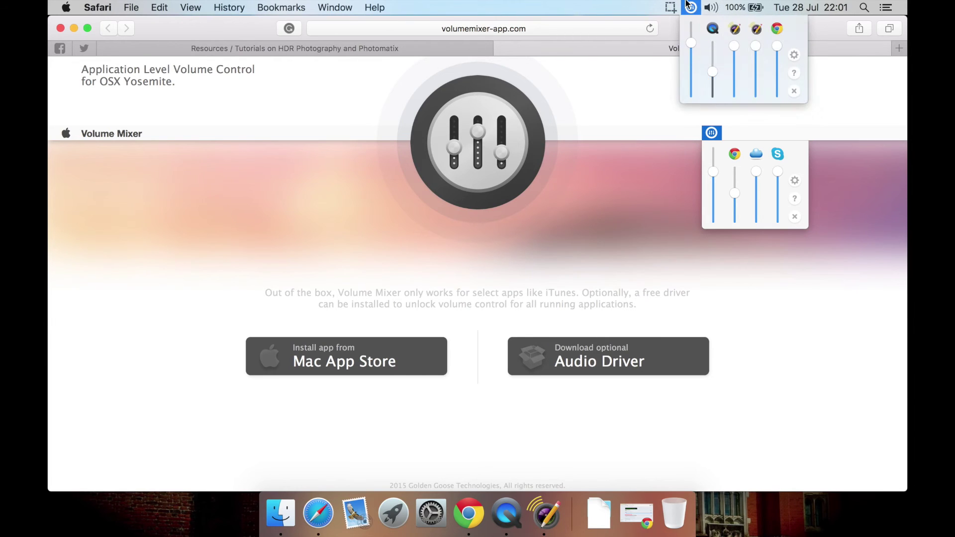
click(687, 4)
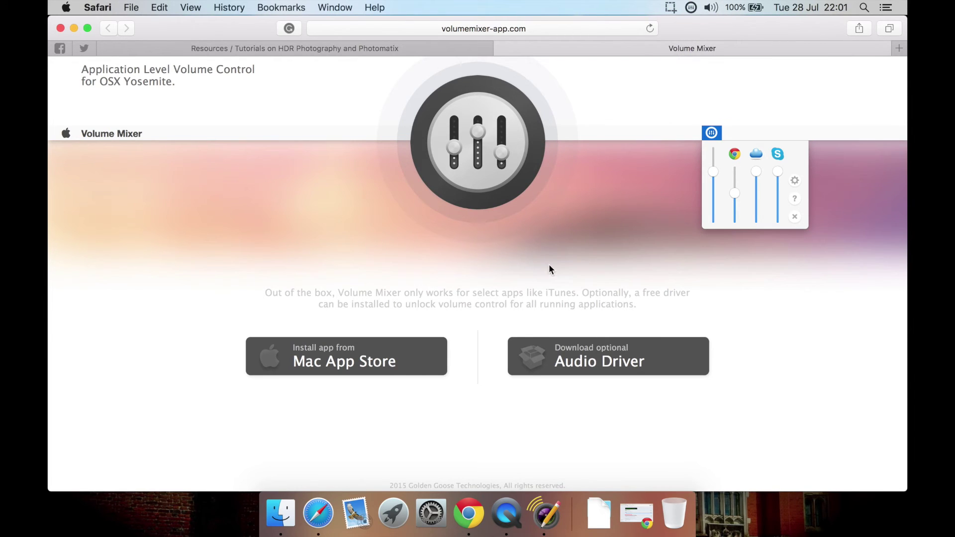
click(689, 7)
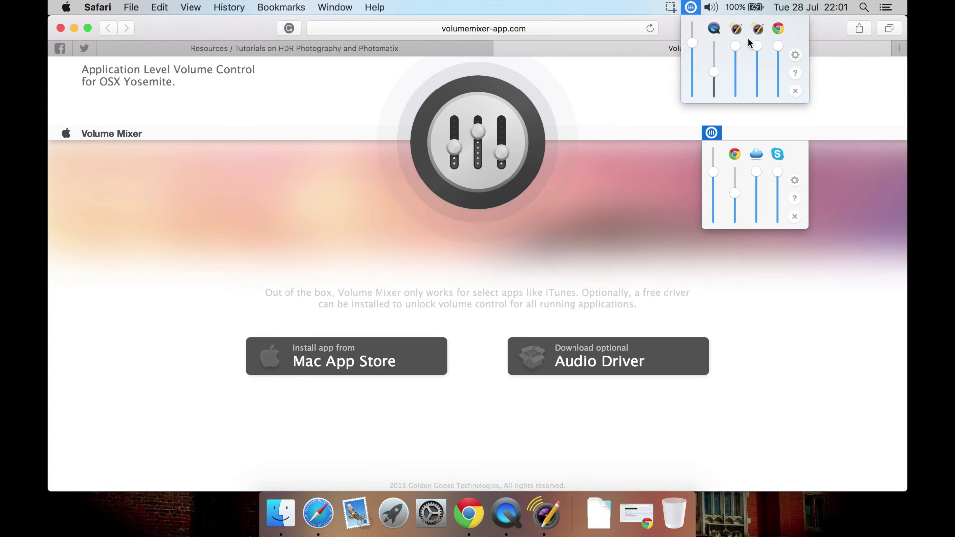
click(693, 8)
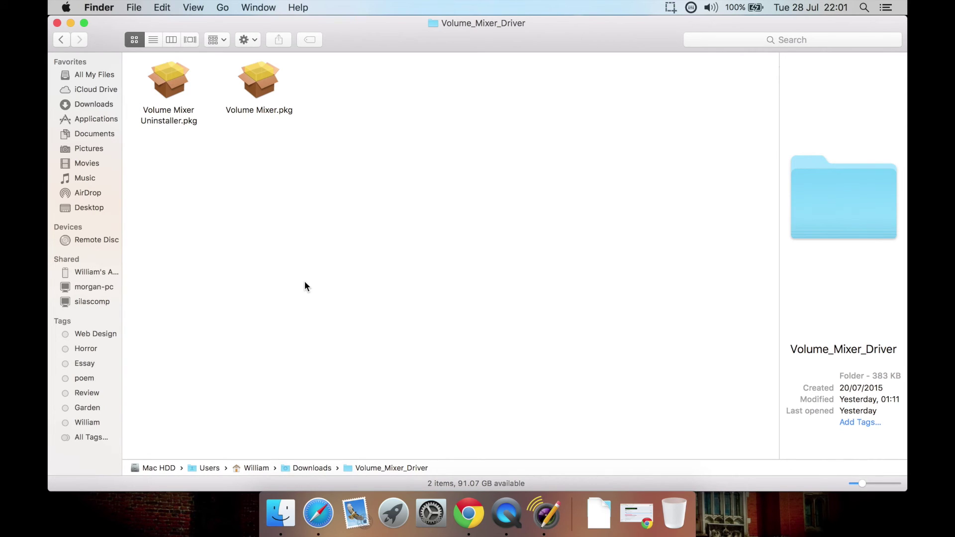
Step: Open Volume Mixer.pkg, advance to the Important Information page, and toggle the menu-bar mixer
double_click(258, 77)
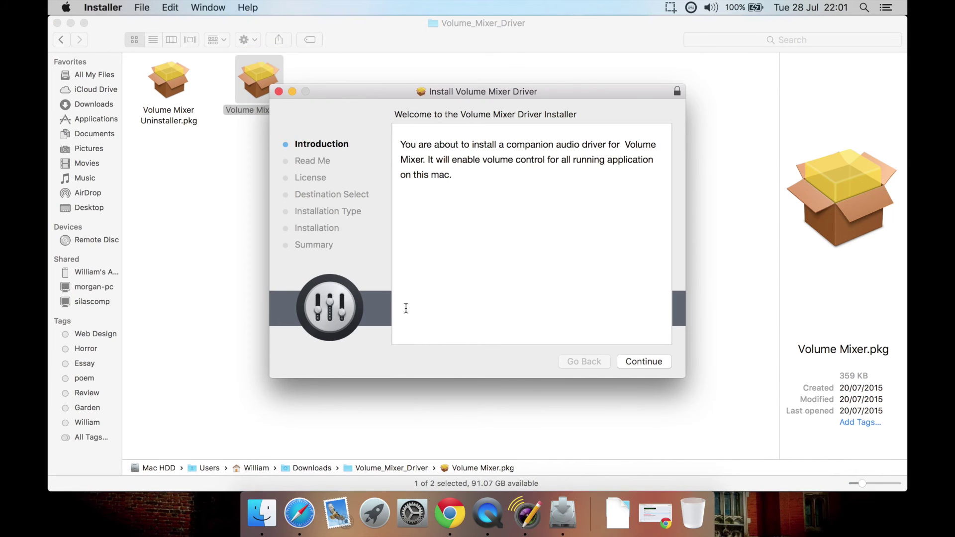
click(660, 366)
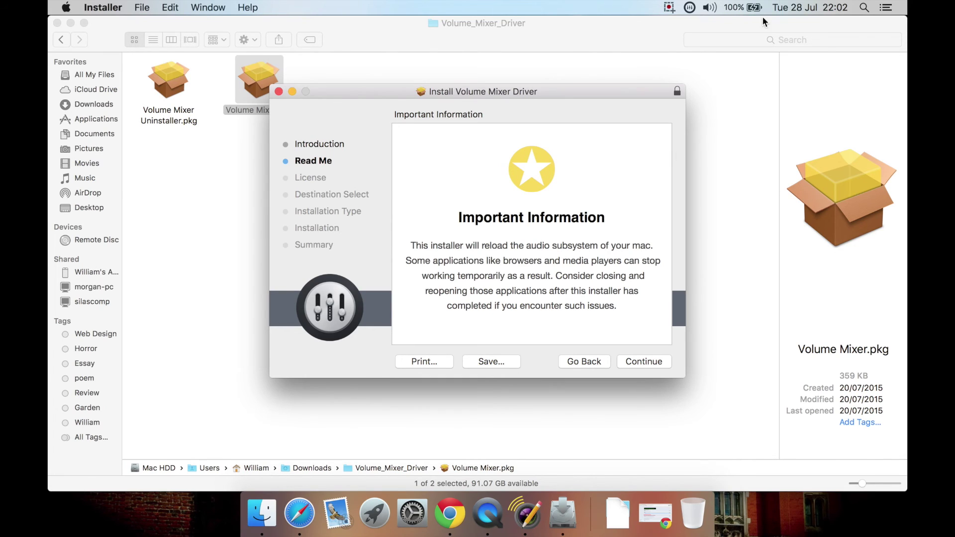
click(692, 7)
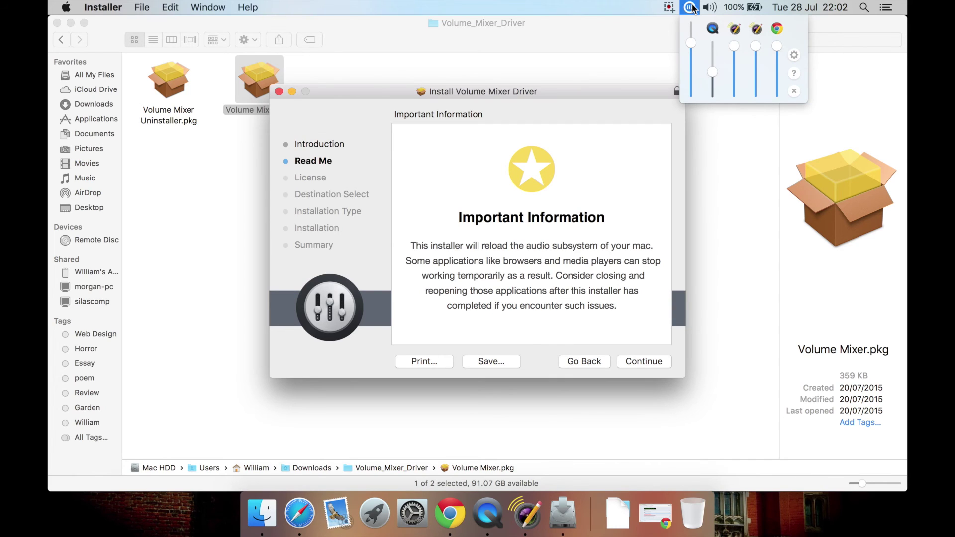
click(691, 7)
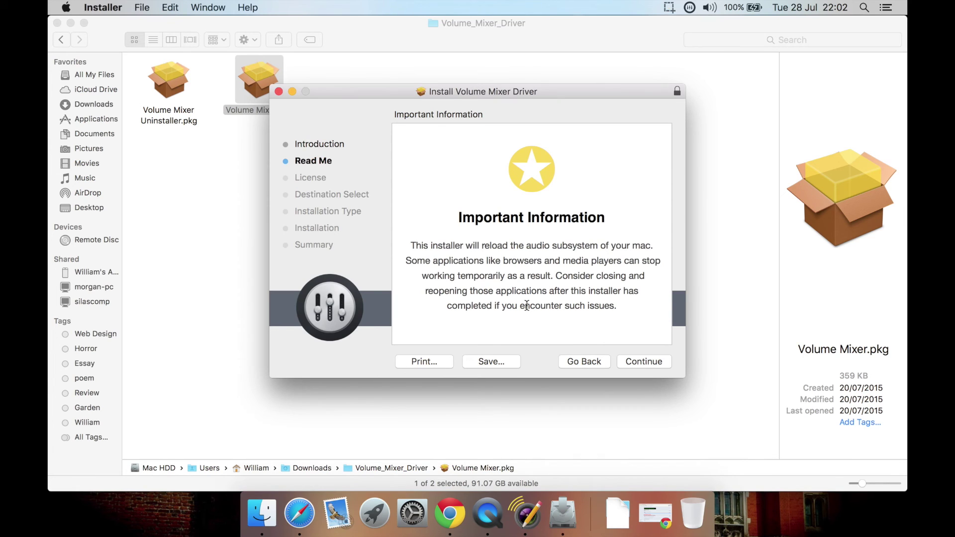
click(279, 92)
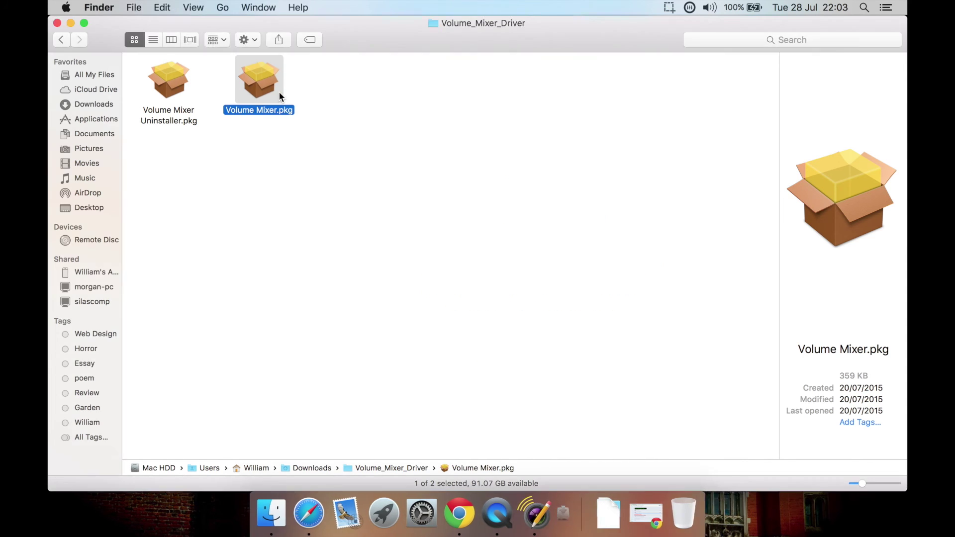
click(265, 165)
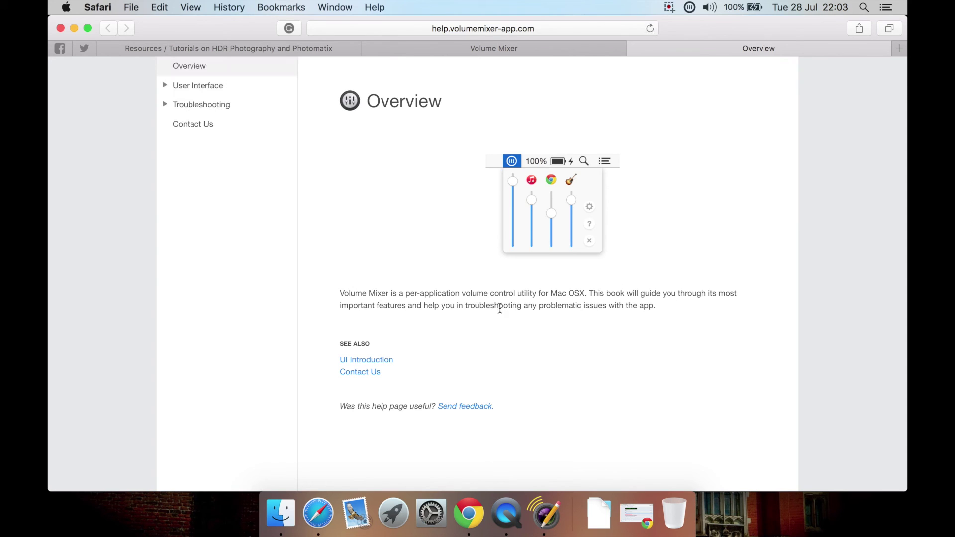
Step: Read the Detaching Apps page under User Interface and Issues with Boom under Troubleshooting
click(169, 86)
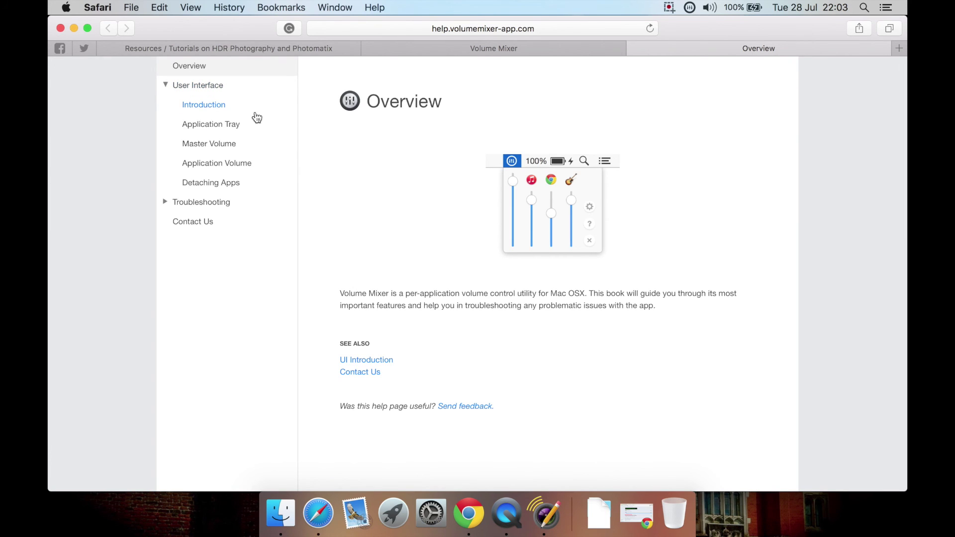
click(219, 183)
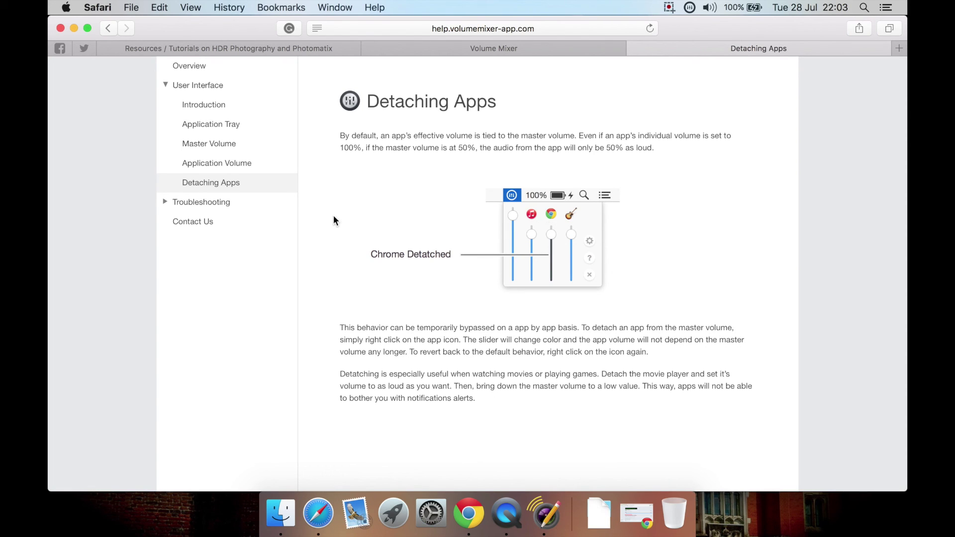
click(185, 203)
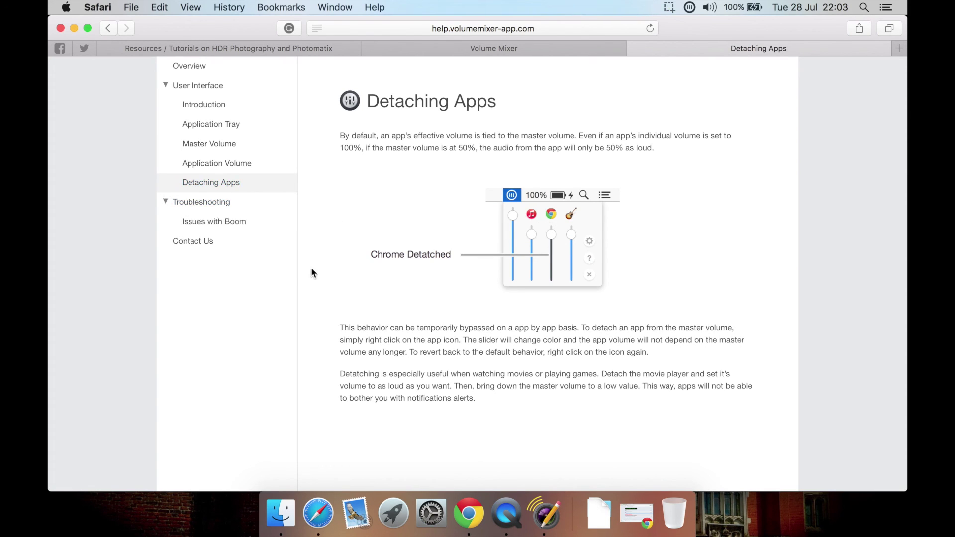
click(238, 219)
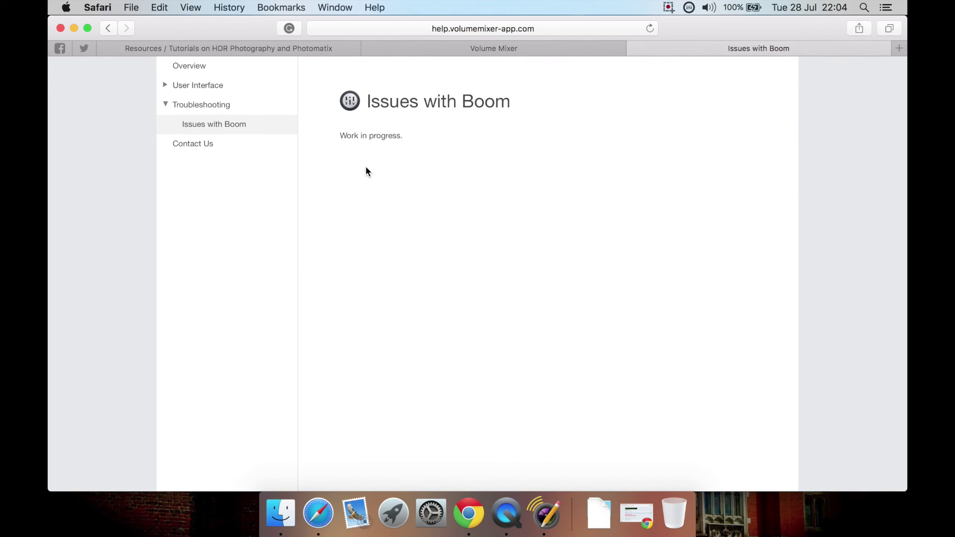
Step: Return to the help Overview, close the help tab with Cmd+W, and open the per-app mixer
click(227, 72)
key(super+w)
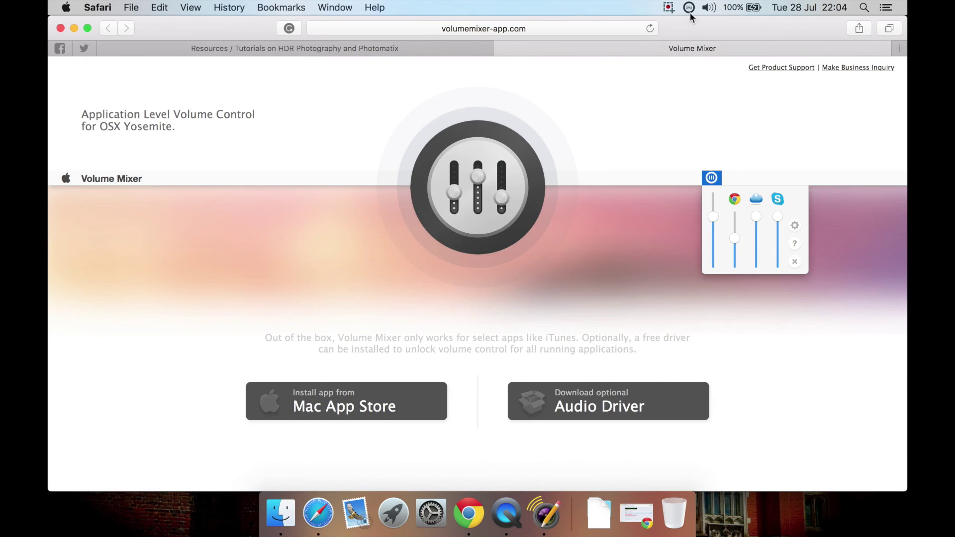
click(689, 9)
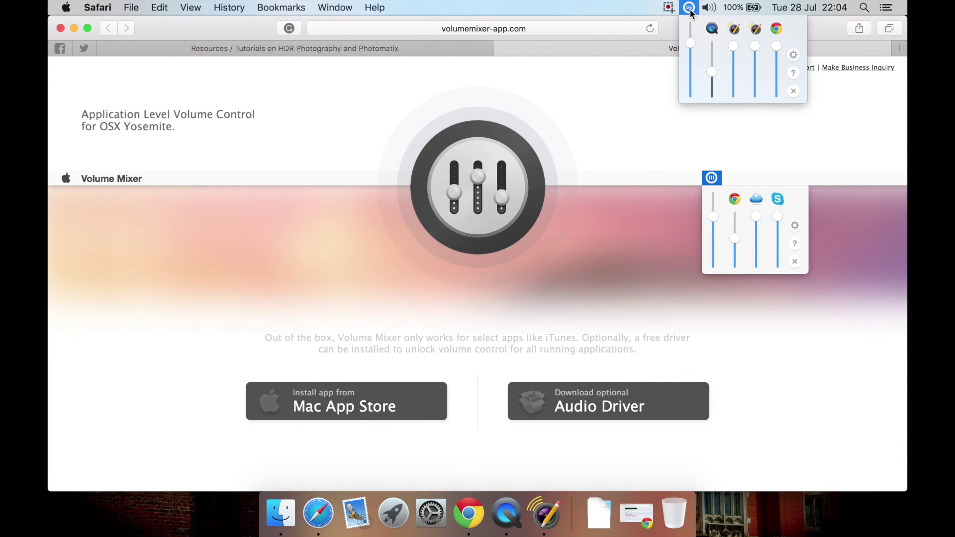